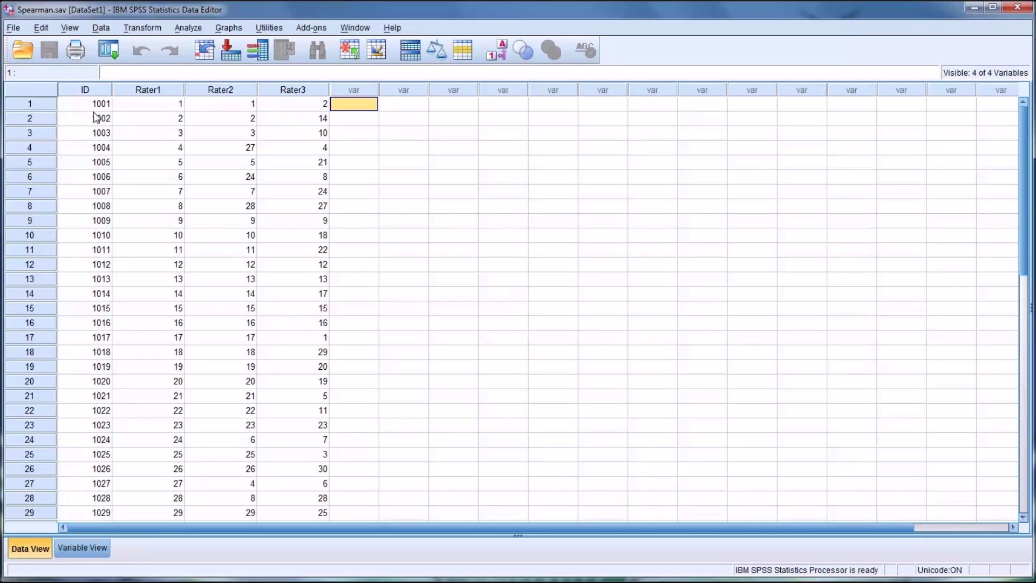
- Highlight the Rater1, Rater2 and Rater3 rank columns and scroll through the applicant ranks
click(157, 91)
click(211, 92)
click(285, 93)
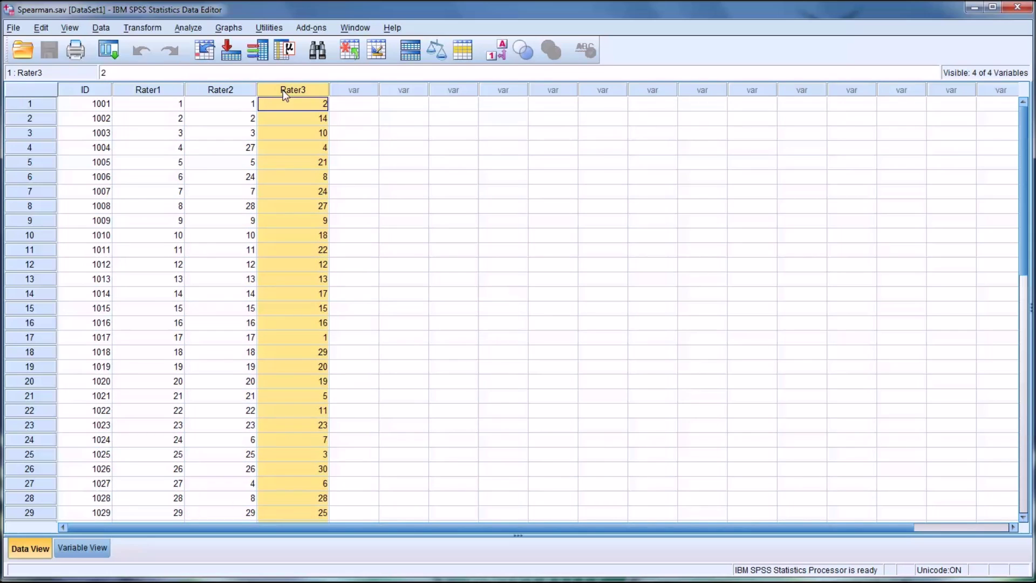
click(148, 105)
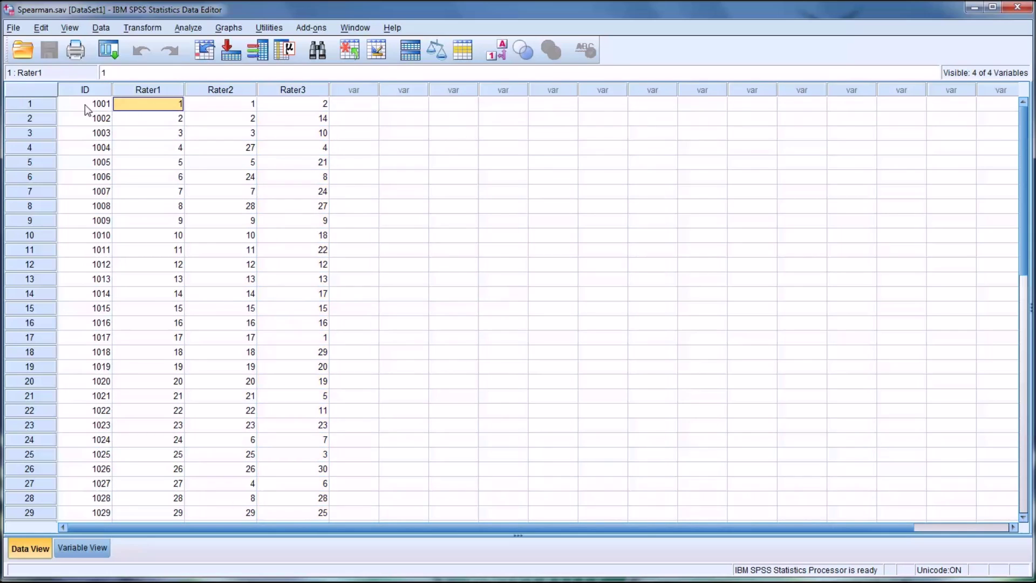
scroll(82, 108, down, 1)
scroll(76, 435, up, 1)
scroll(172, 286, down, 1)
scroll(150, 380, up, 1)
- Highlight the three rater columns again, then the applicant ID column
click(151, 92)
click(197, 90)
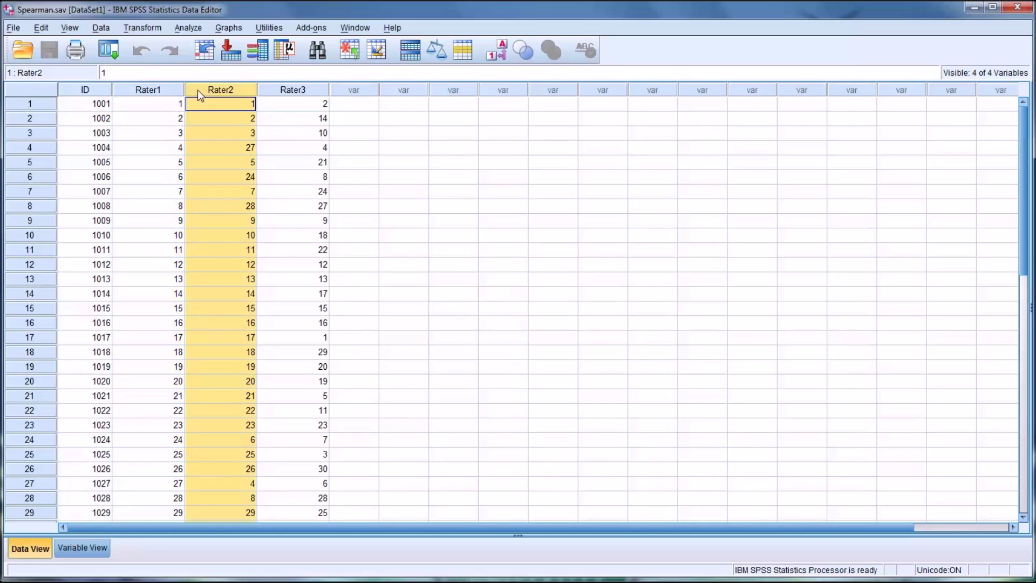
click(299, 92)
click(131, 92)
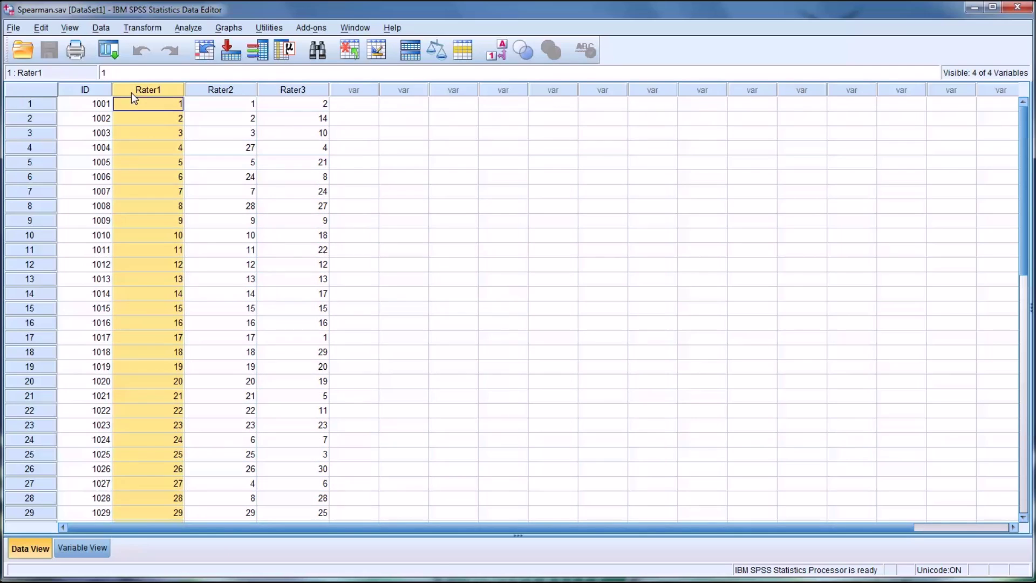
click(140, 102)
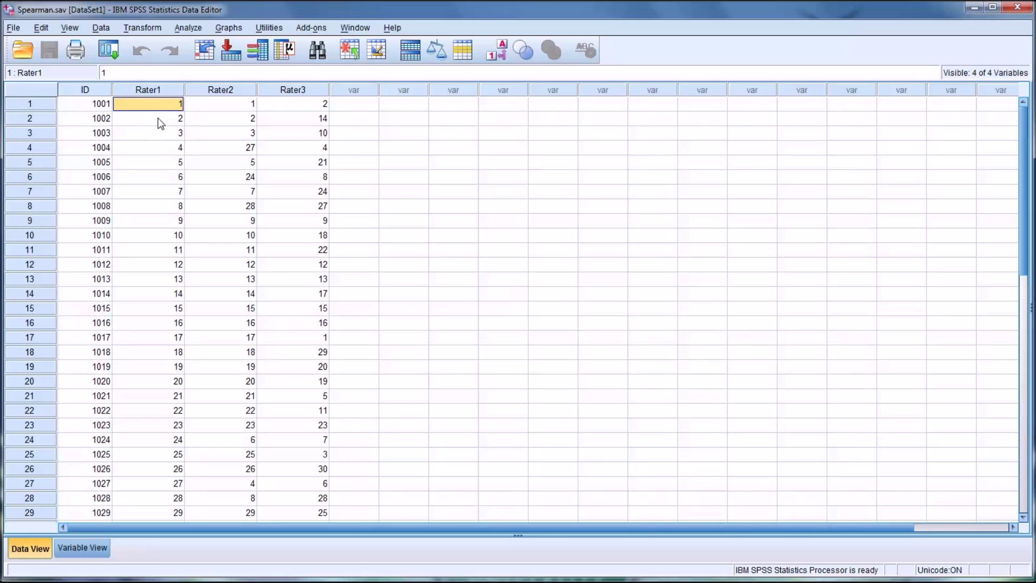
scroll(161, 111, down, 2)
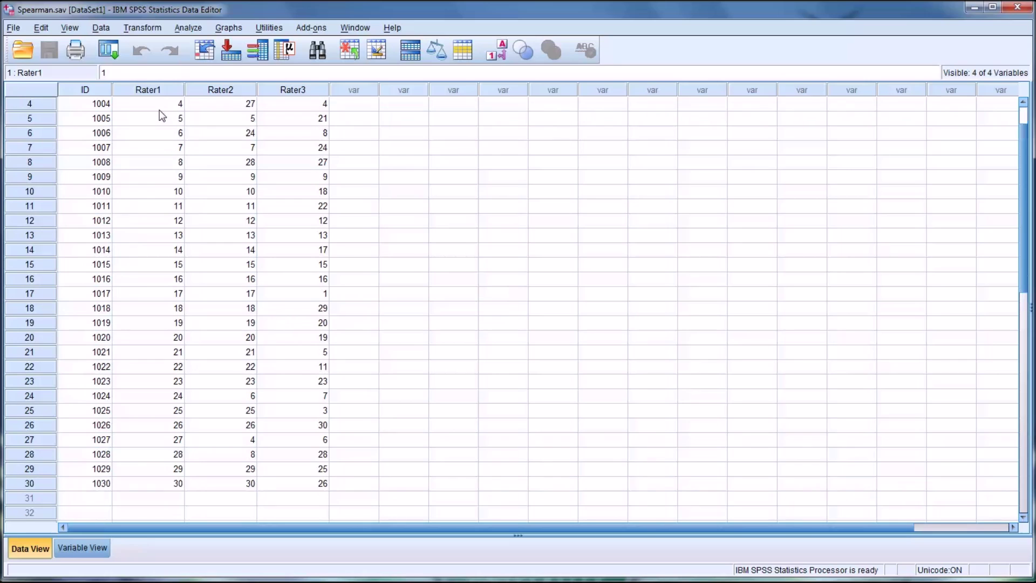
scroll(145, 426, up, 2)
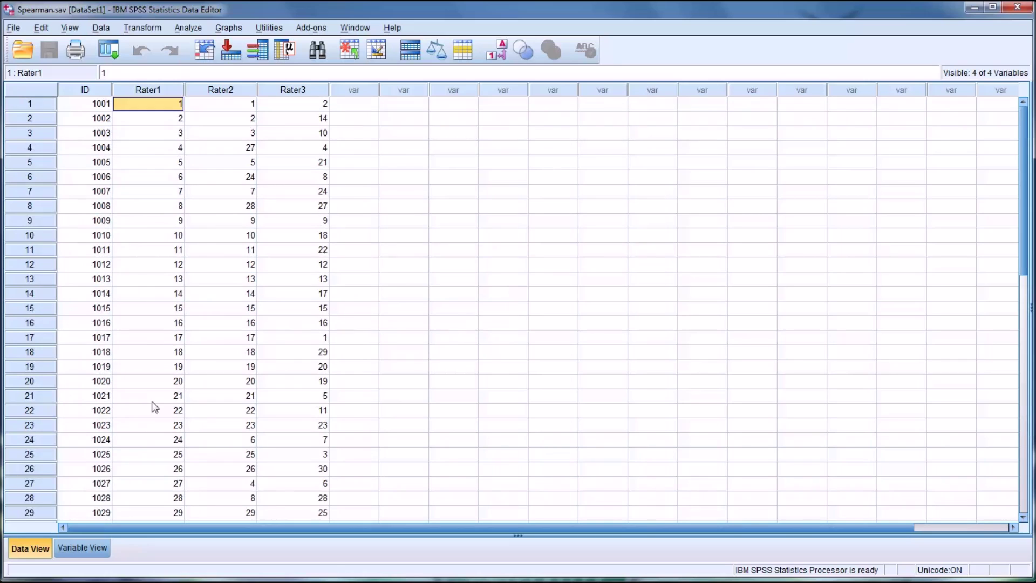
click(76, 92)
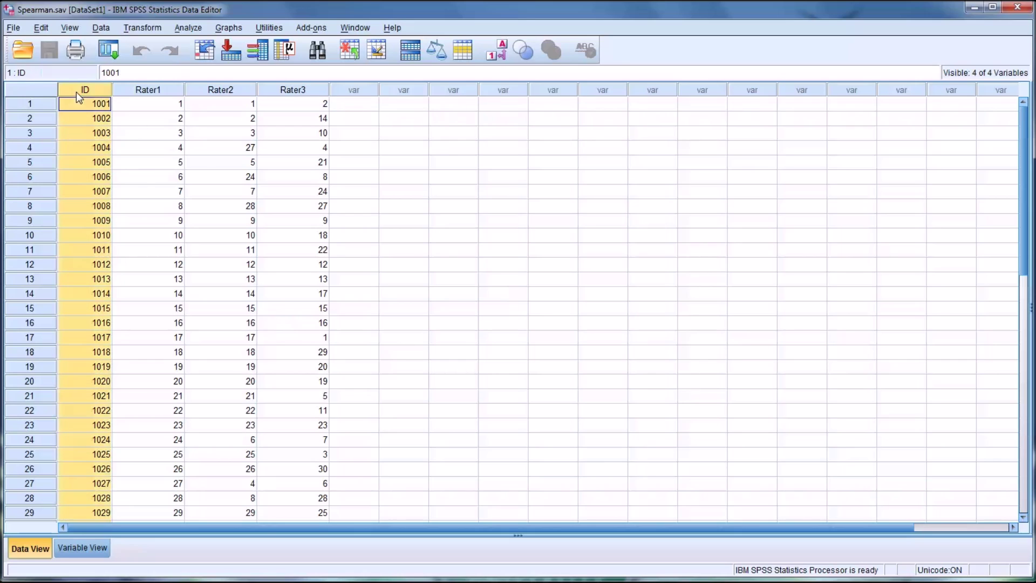
click(99, 109)
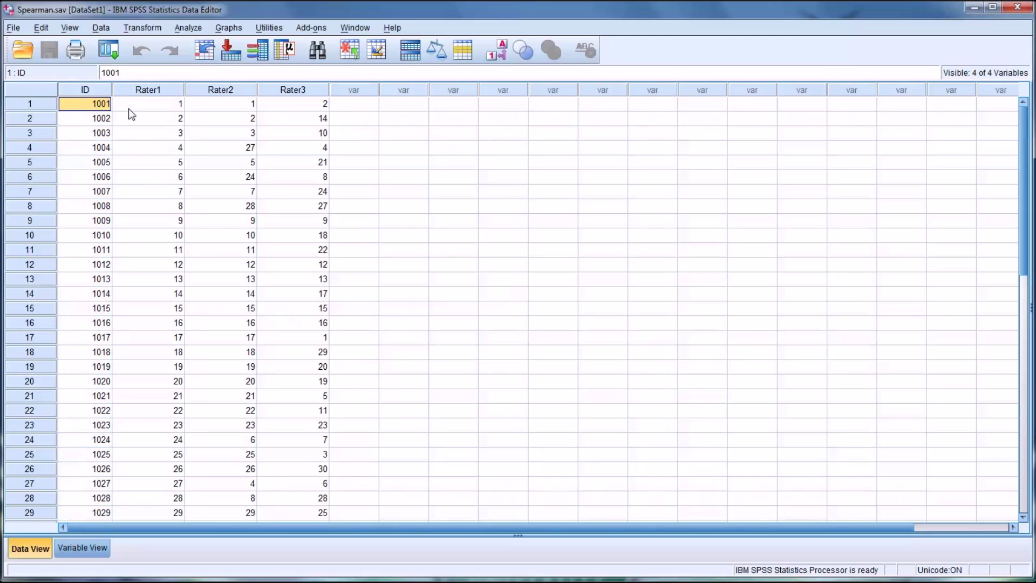
- Point out applicant 1001's ranks from Rater1, Rater2 and Rater3, where Rater3 gave 2
click(132, 107)
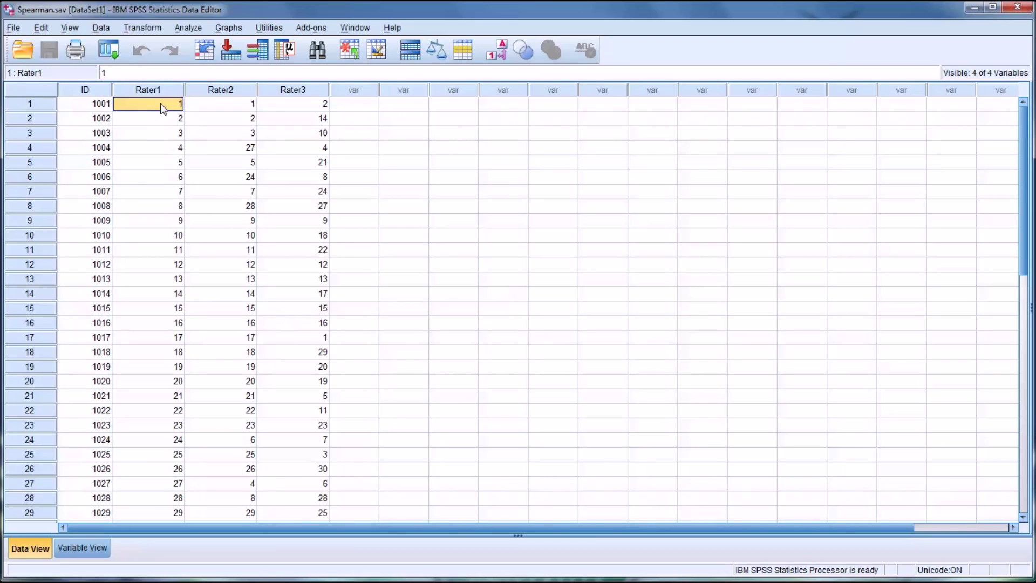
click(222, 107)
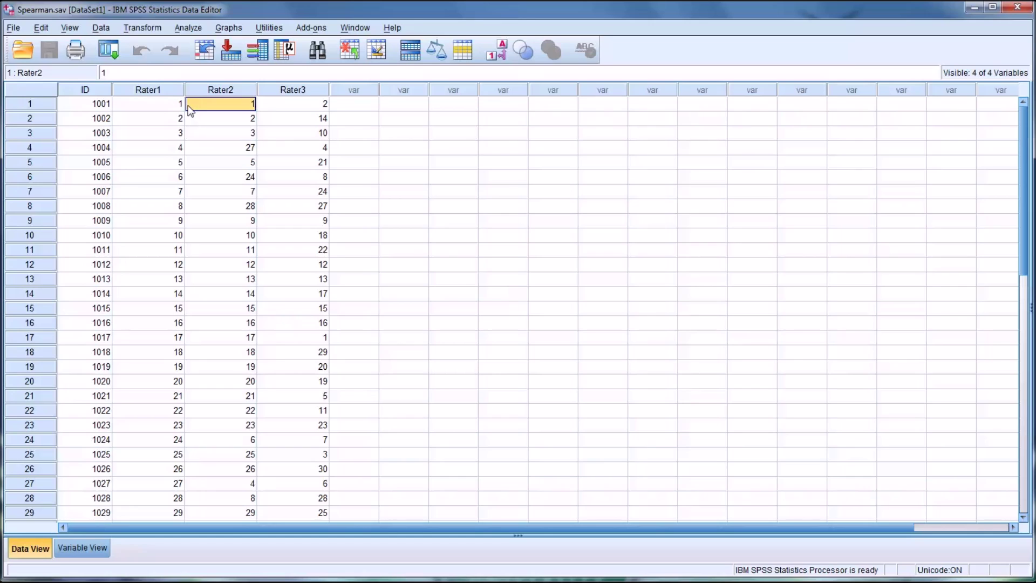
click(167, 104)
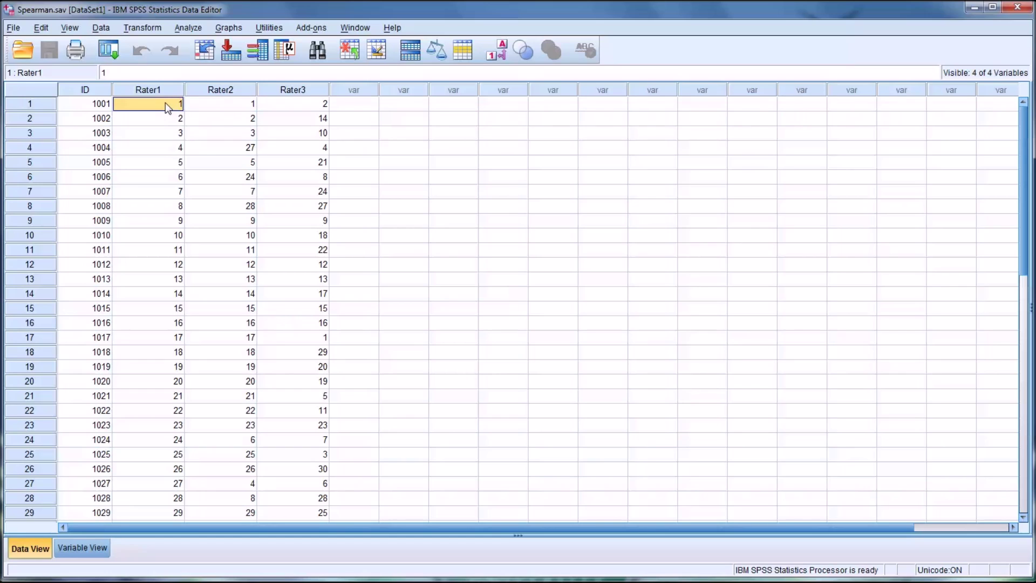
click(202, 107)
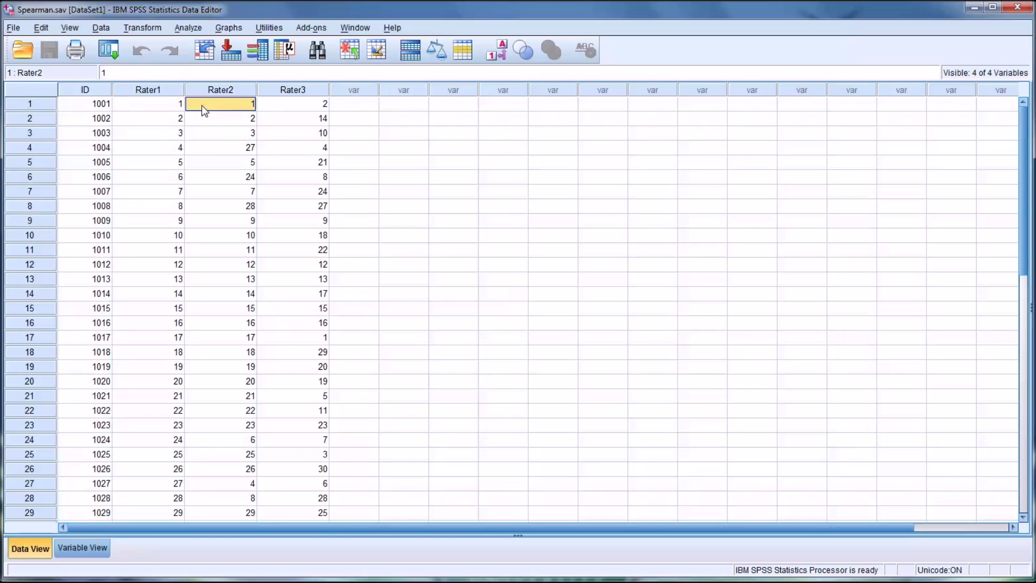
click(264, 108)
click(153, 103)
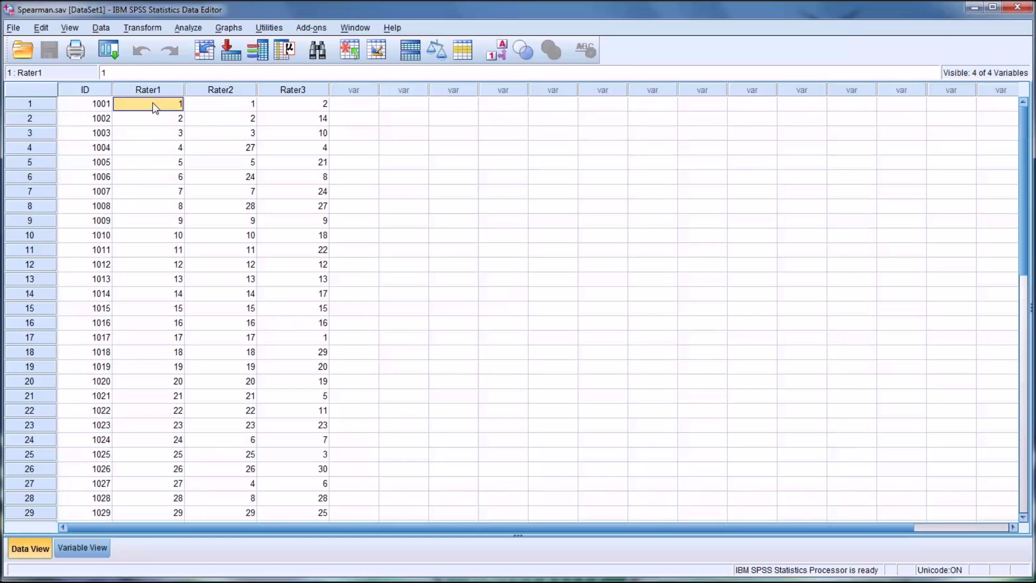
click(313, 106)
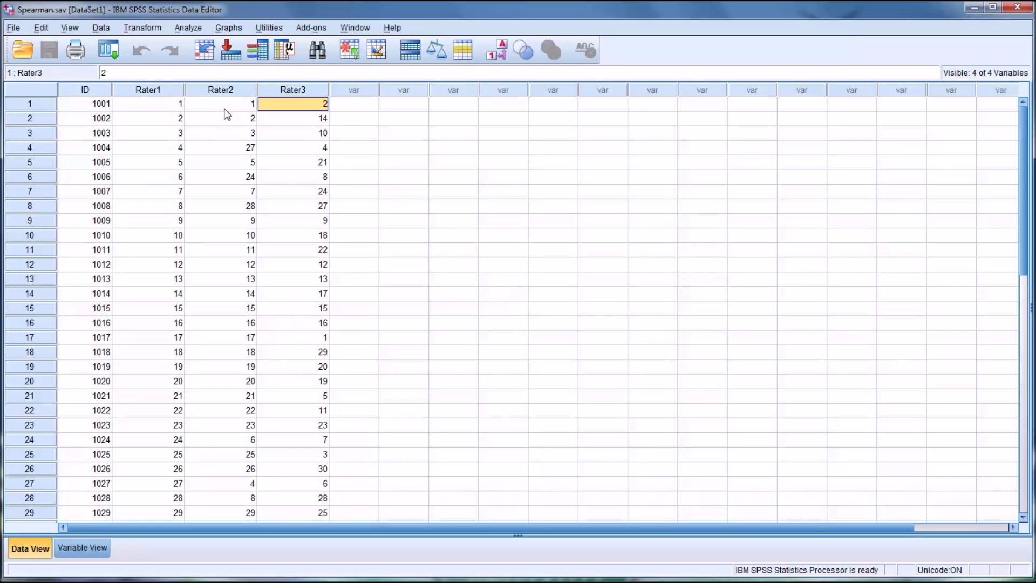
- Compare Rater1 and Rater2 ranks for applicants 1001–1004, noting 1004's 4 versus 27
click(160, 109)
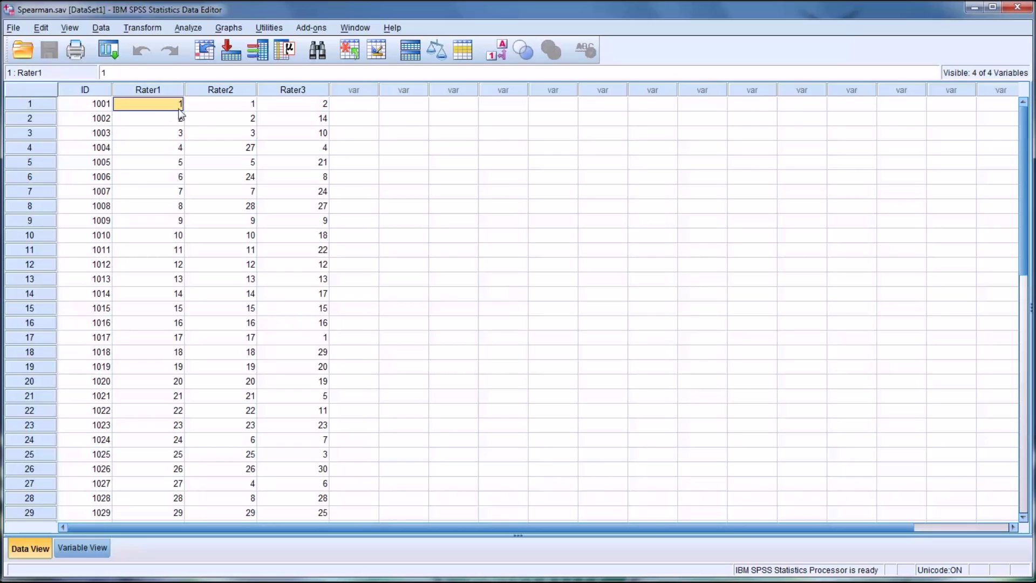
click(215, 108)
click(156, 122)
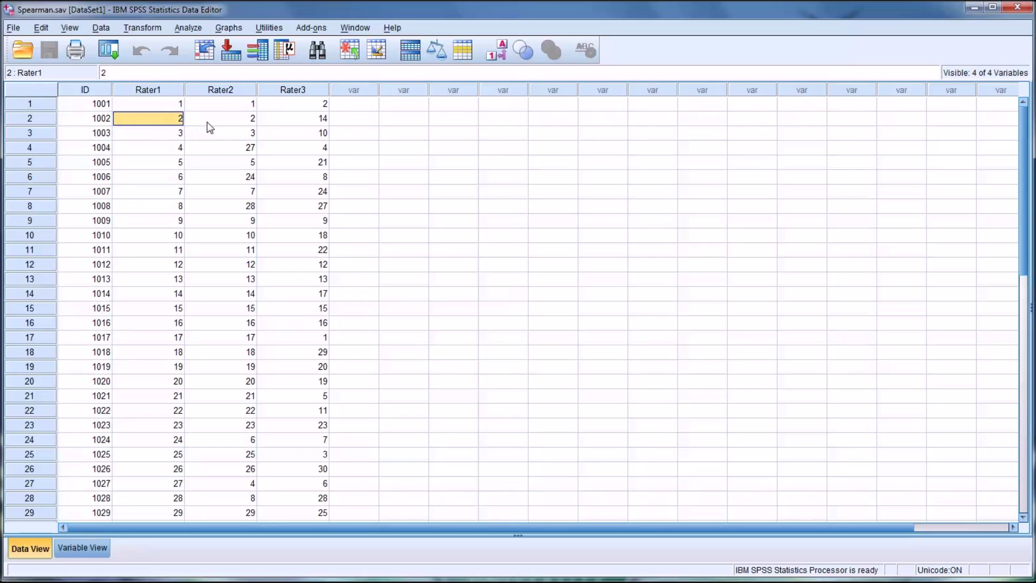
click(212, 123)
click(171, 133)
click(208, 139)
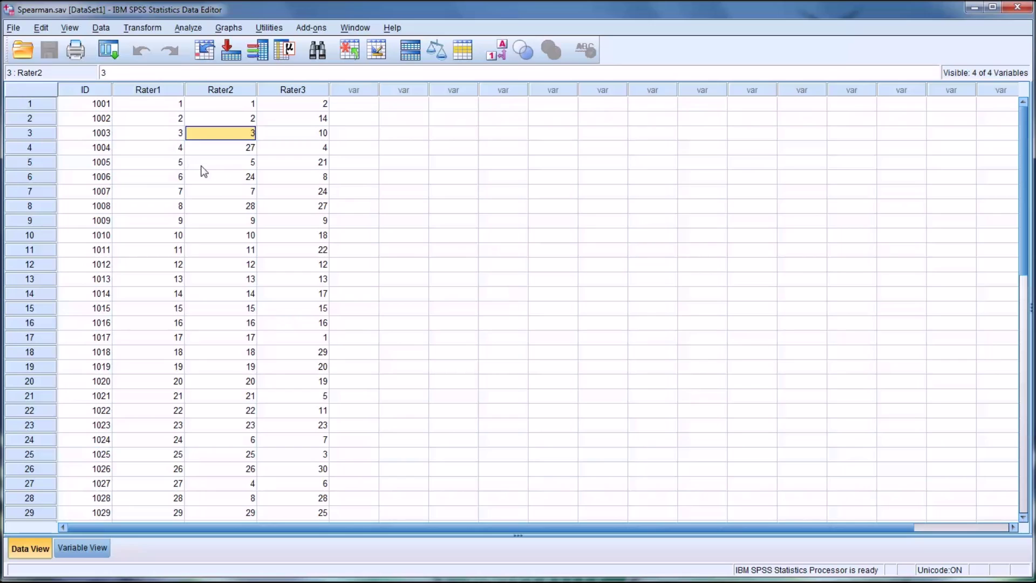
click(204, 153)
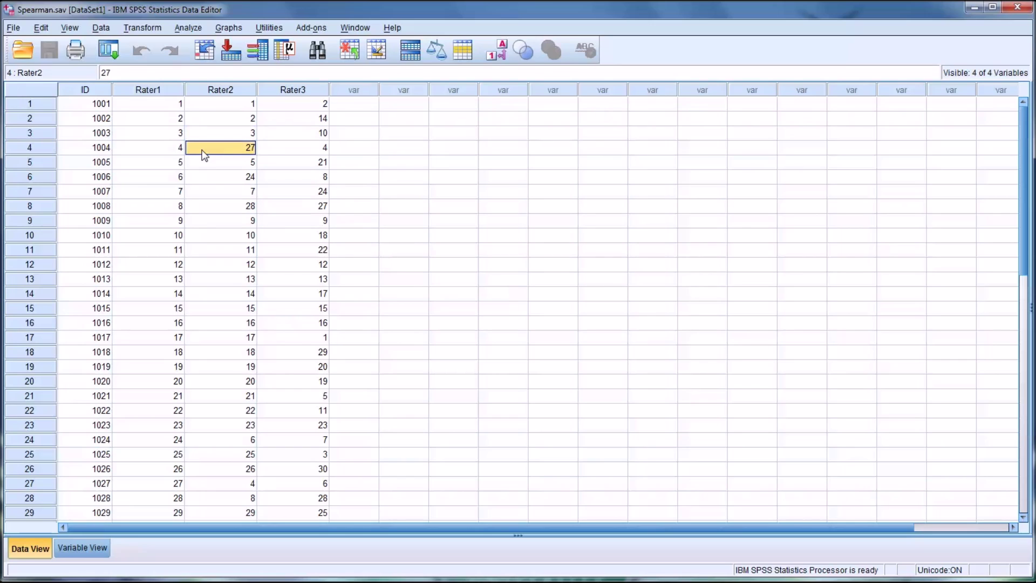
click(165, 151)
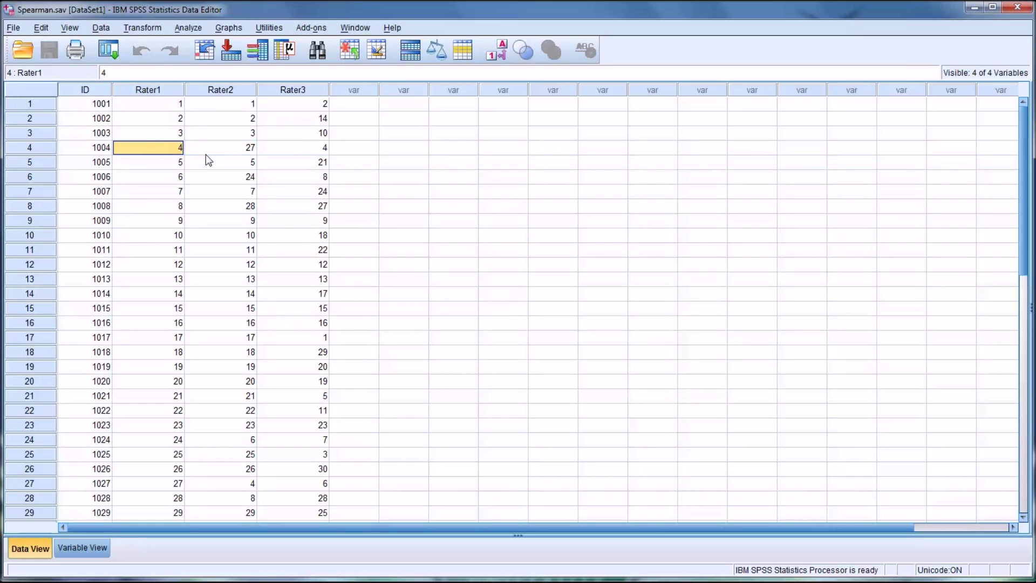
click(226, 147)
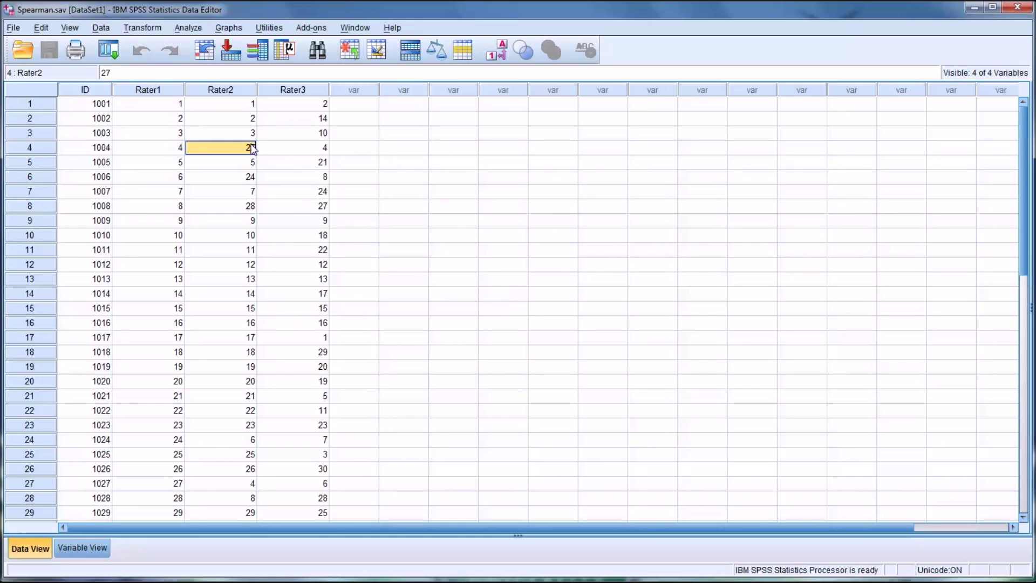
- Compare Rater1 and Rater2 ranks for applicants 1005–1008, then Rater3's ranks for 1002 and 1001
click(174, 167)
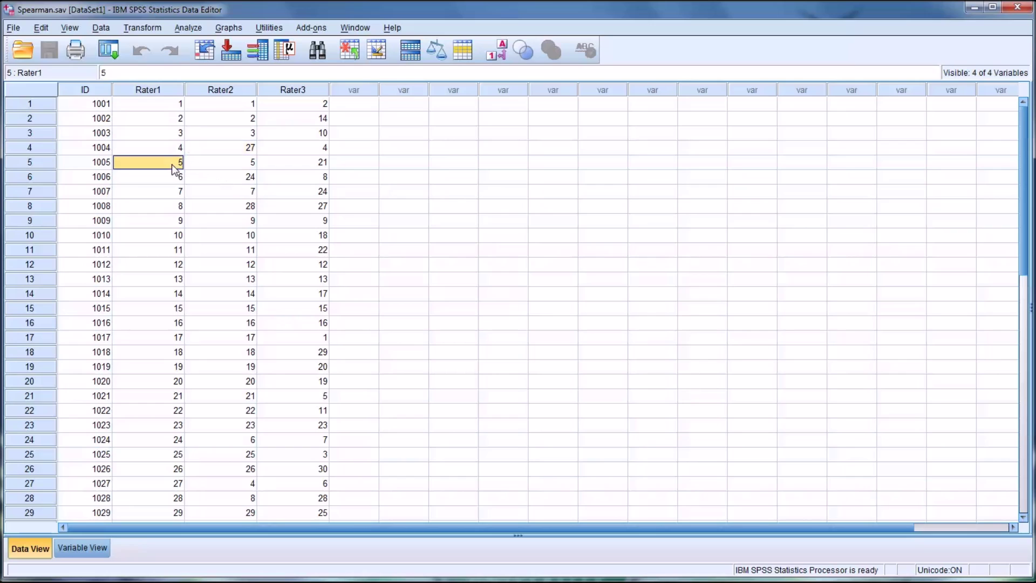
click(212, 167)
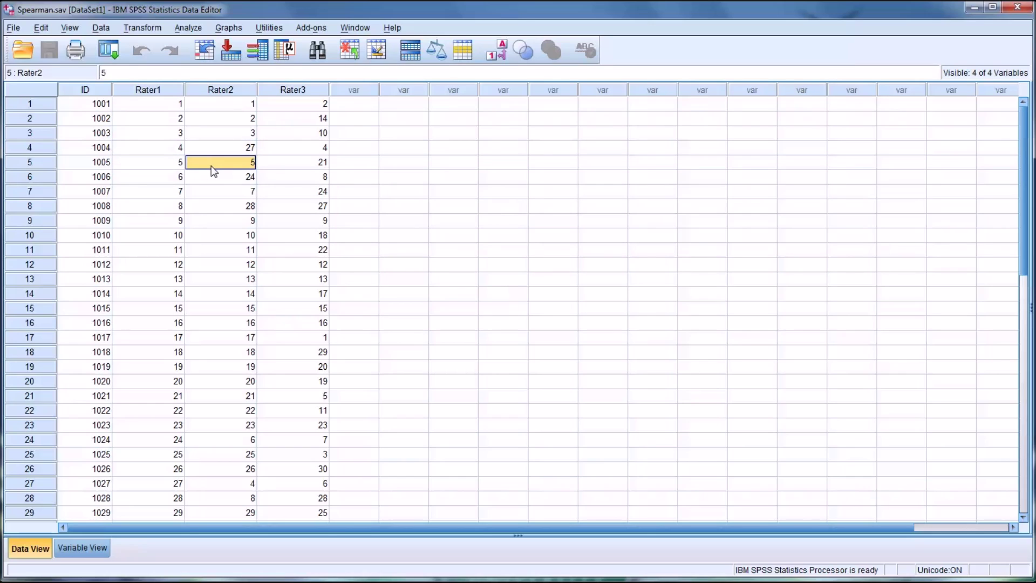
click(194, 177)
click(168, 177)
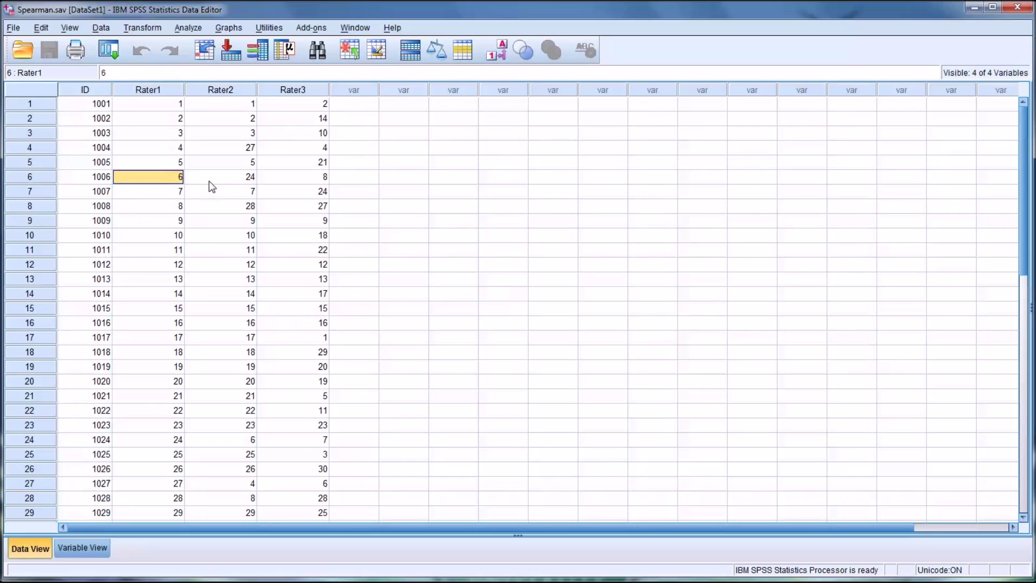
click(209, 182)
click(178, 193)
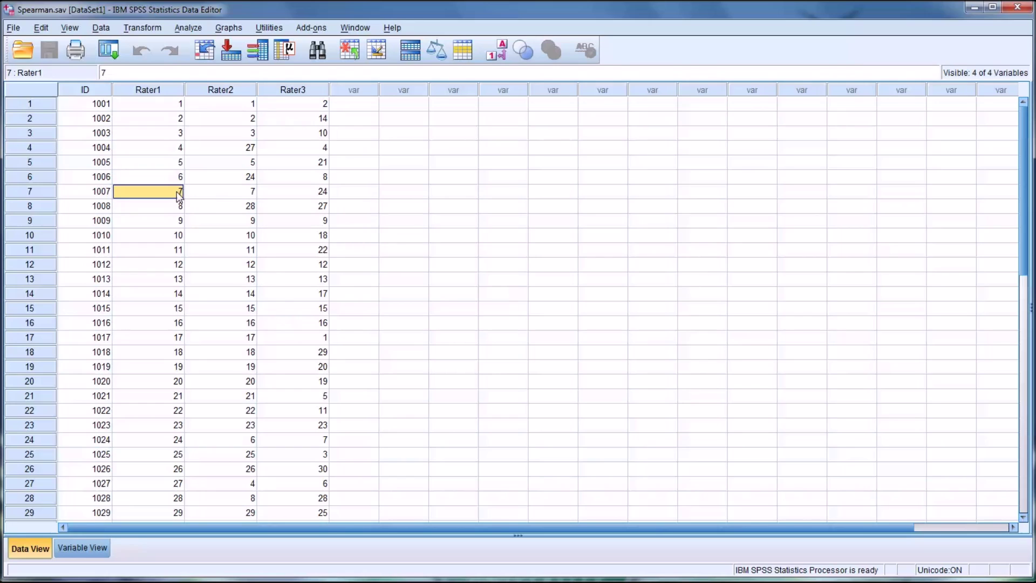
click(206, 208)
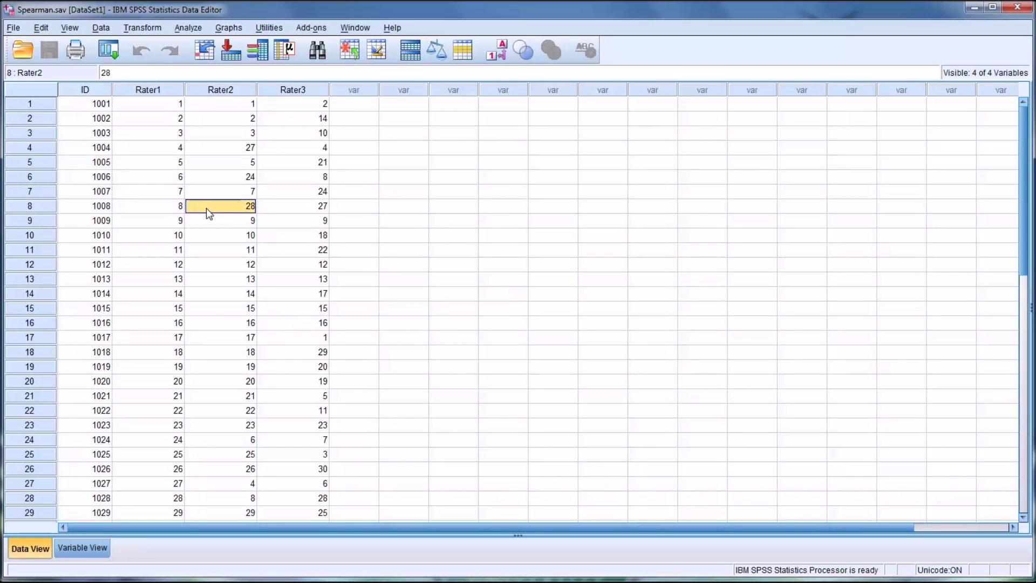
click(289, 120)
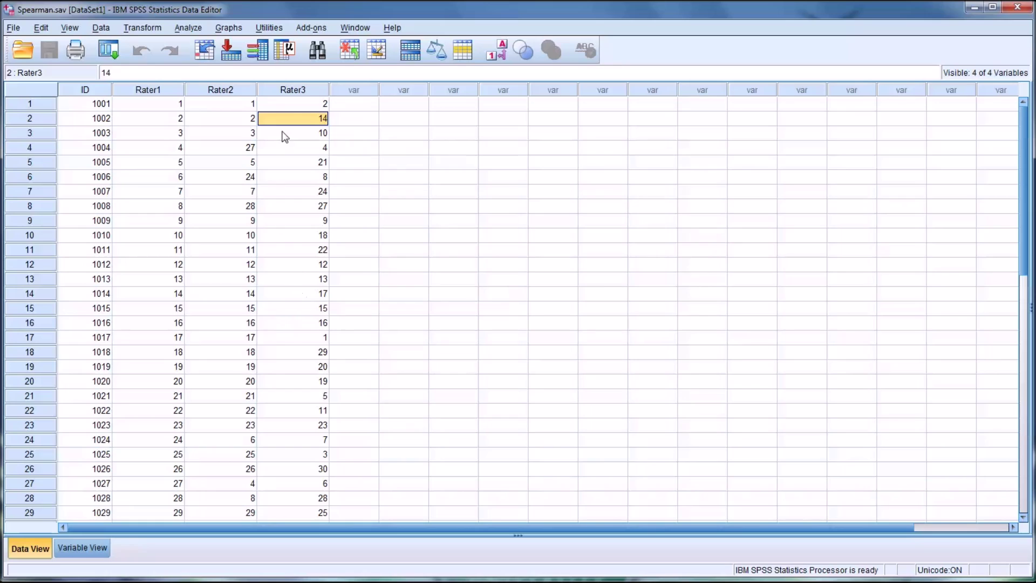
click(287, 108)
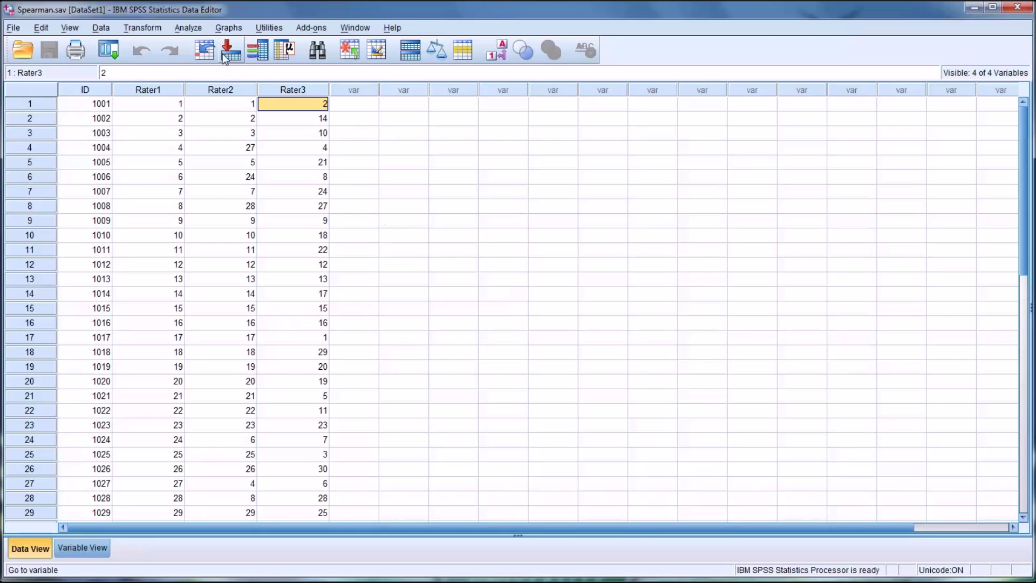
- Run a bivariate correlation on Rater1, Rater2 and Rater3 using Spearman instead of Pearson
click(189, 28)
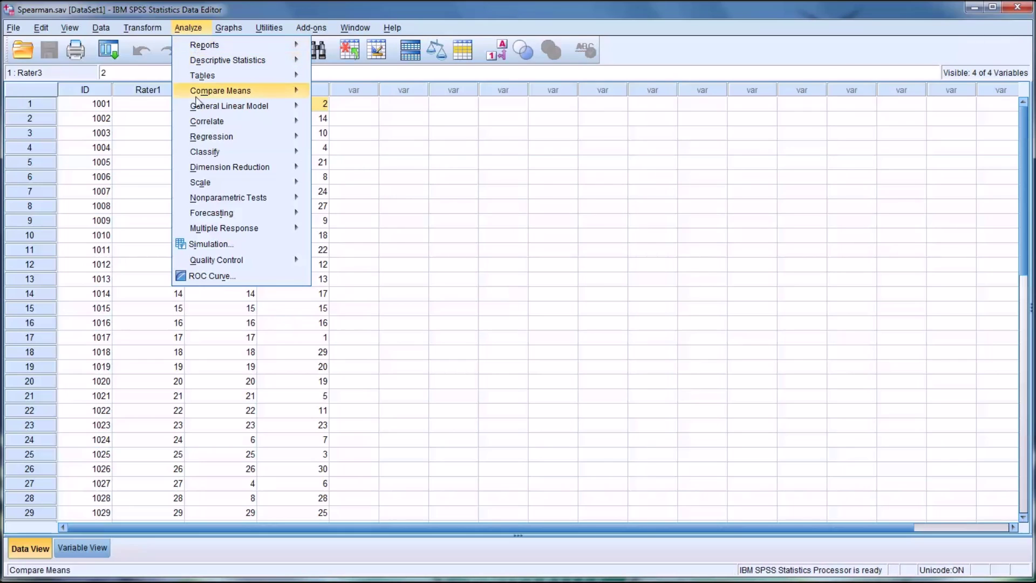
mouse_move(195, 124)
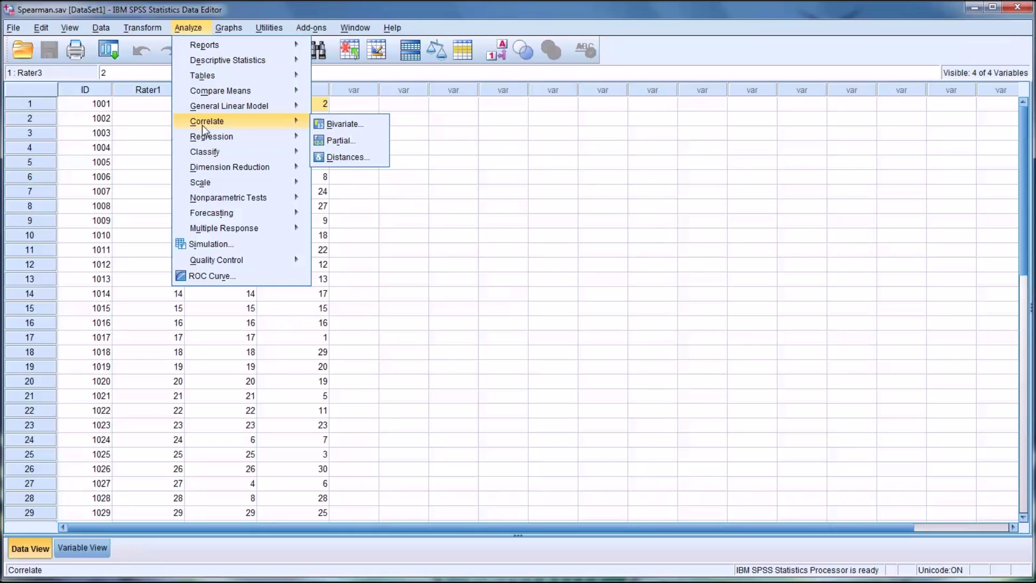
click(341, 124)
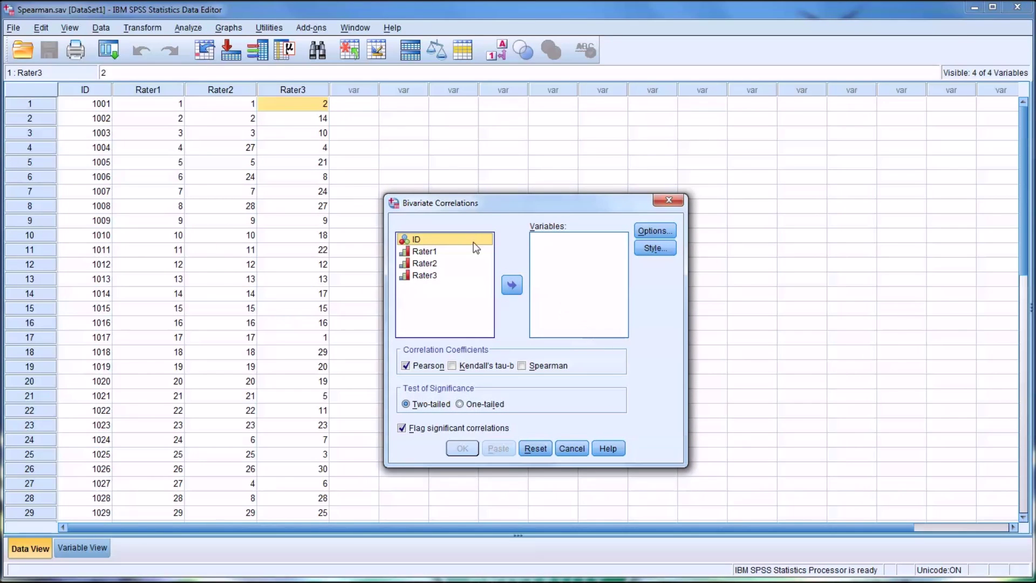
click(429, 253)
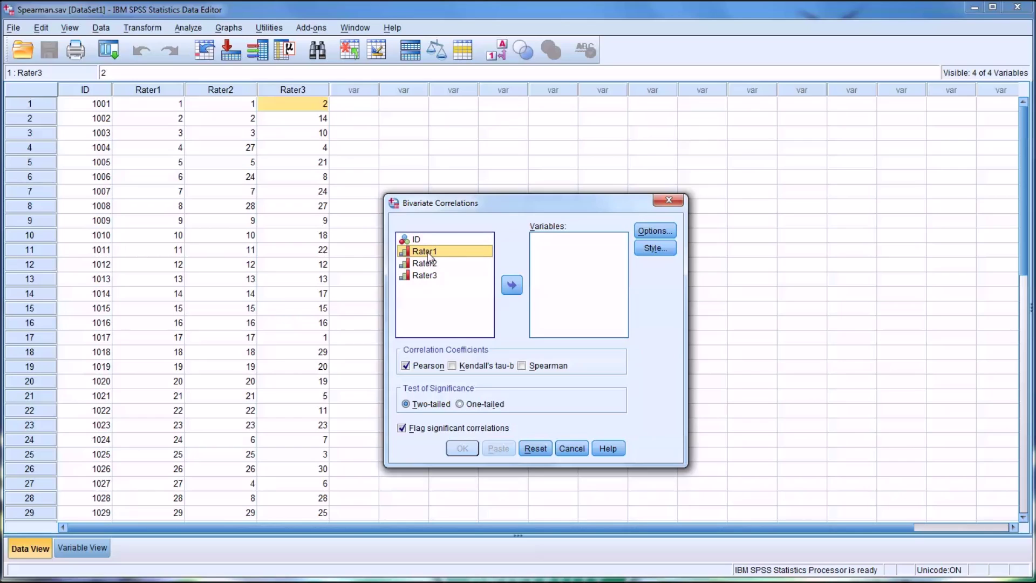
shift+click(430, 264)
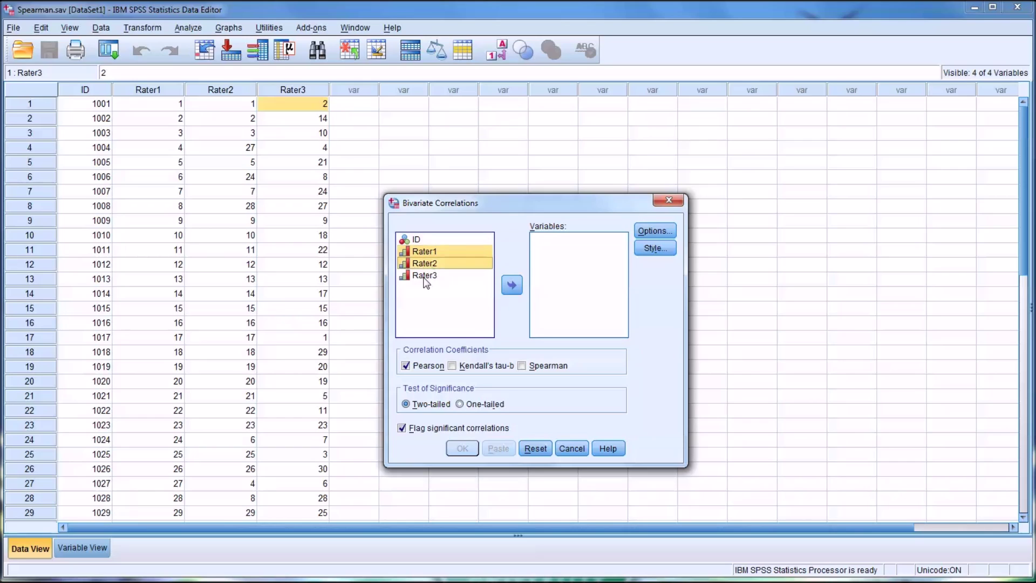
shift+click(425, 276)
click(508, 286)
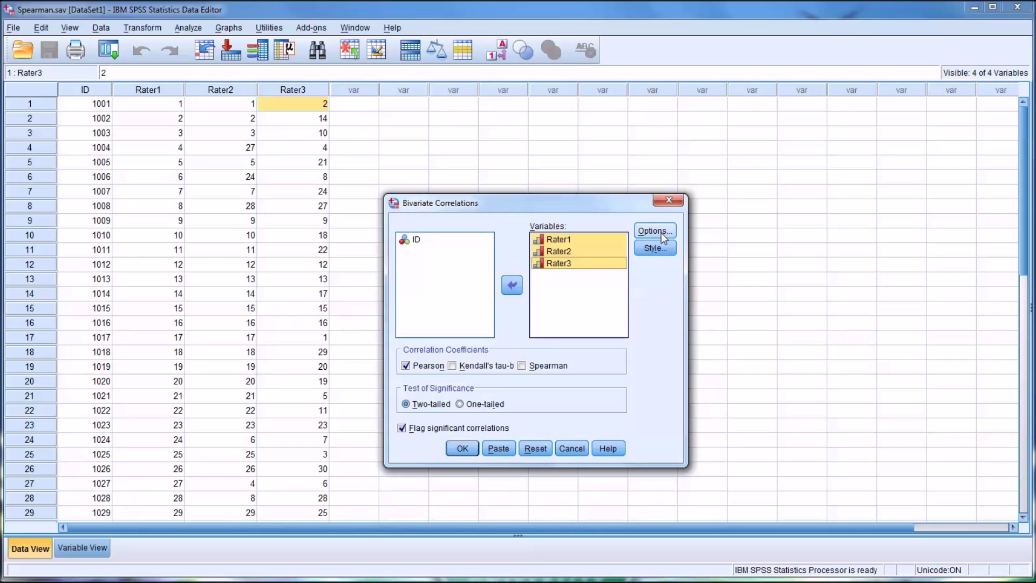
click(406, 366)
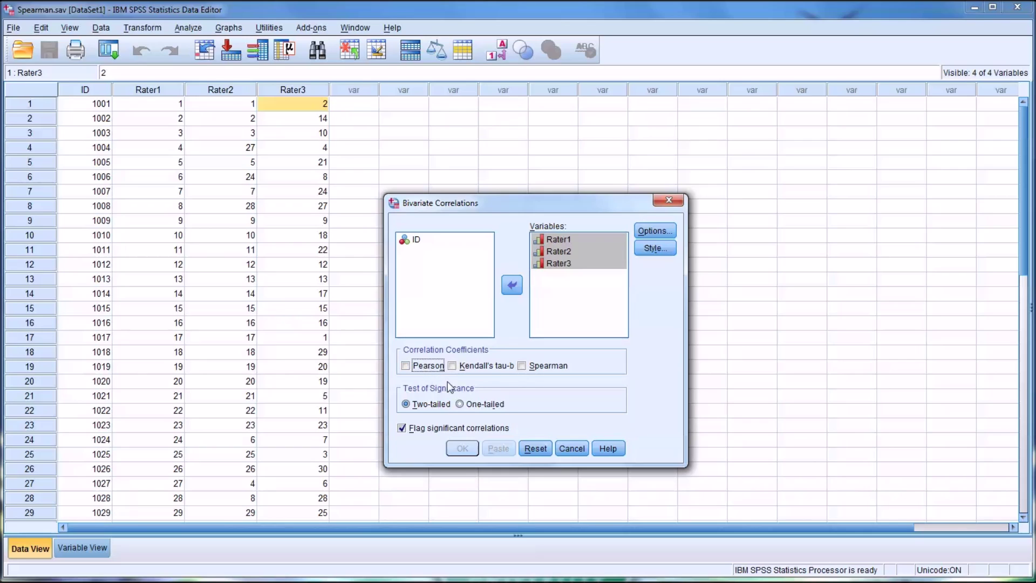
click(521, 367)
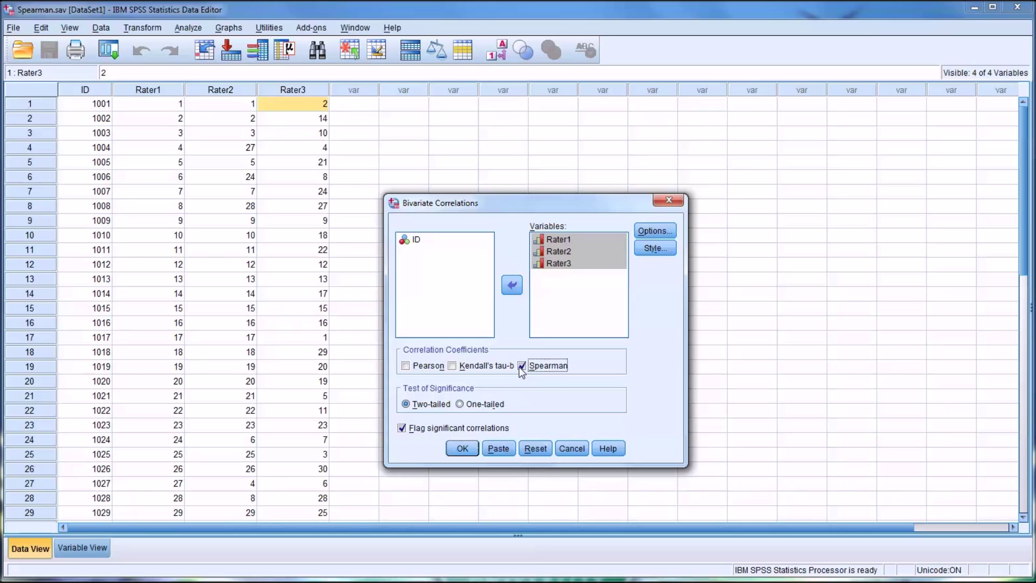
click(460, 449)
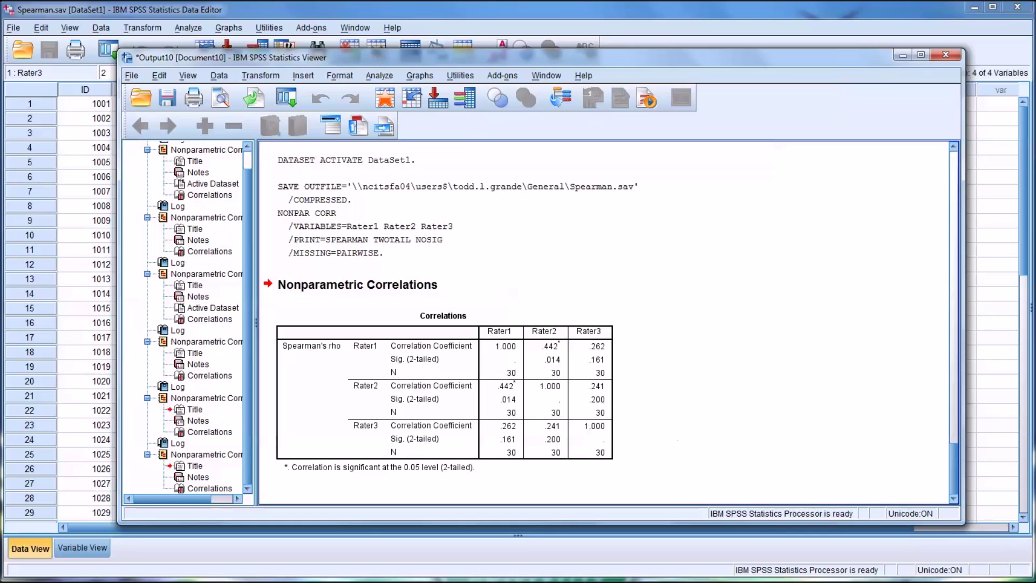
- Select the Spearman's rho Correlations table in the output, then reopen the Analyze menu
click(594, 427)
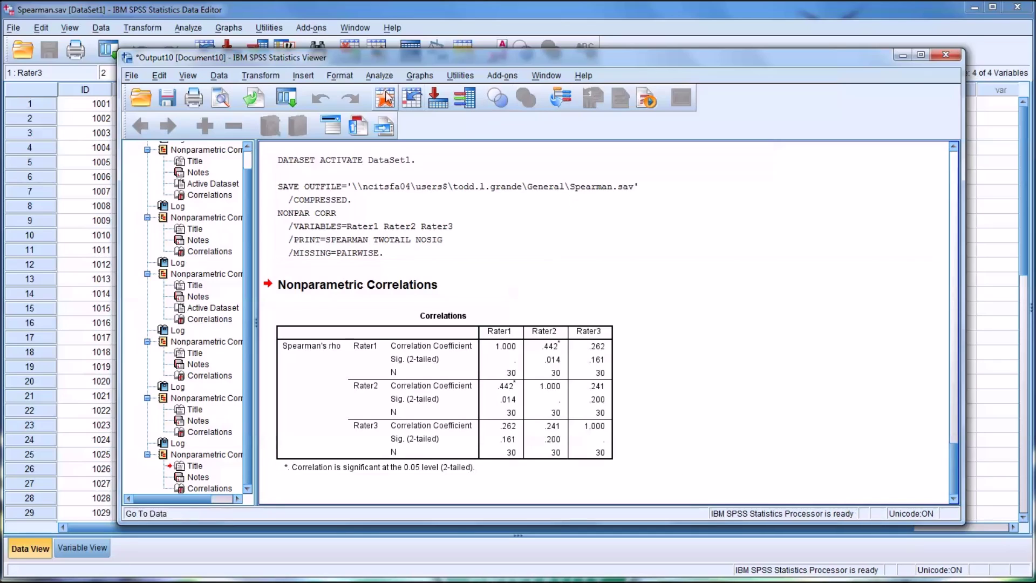
click(378, 76)
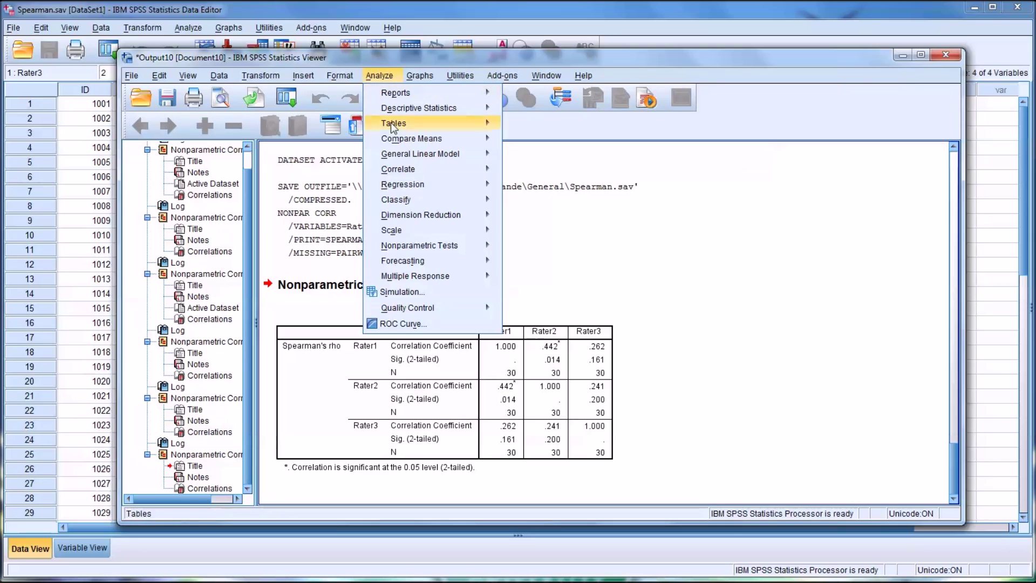
- Add Kendall's tau-b alongside Spearman in Bivariate Correlations, rerun, and select the new table
mouse_move(438, 195)
mouse_move(436, 171)
click(505, 170)
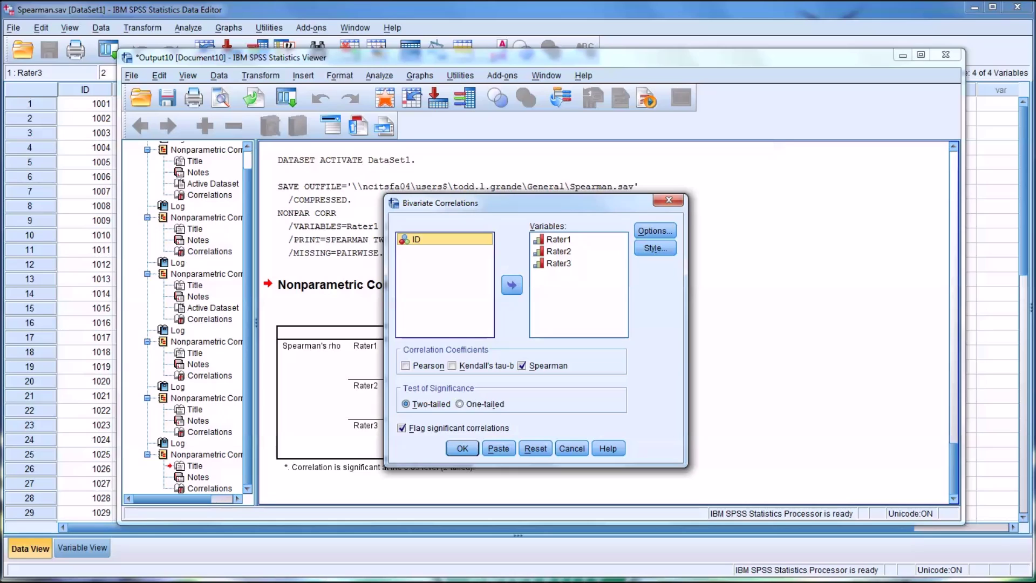
click(452, 366)
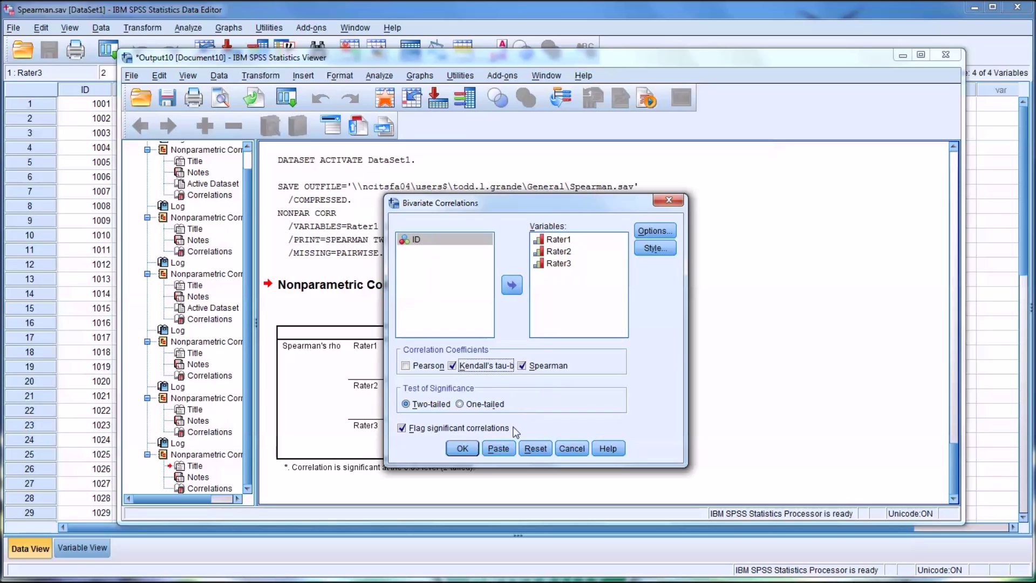
click(462, 449)
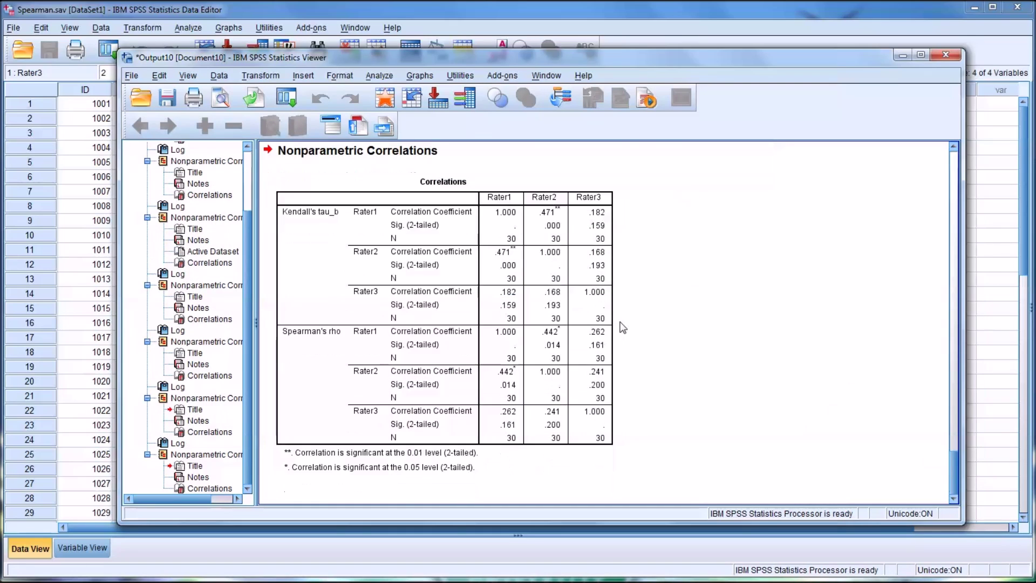
click(526, 255)
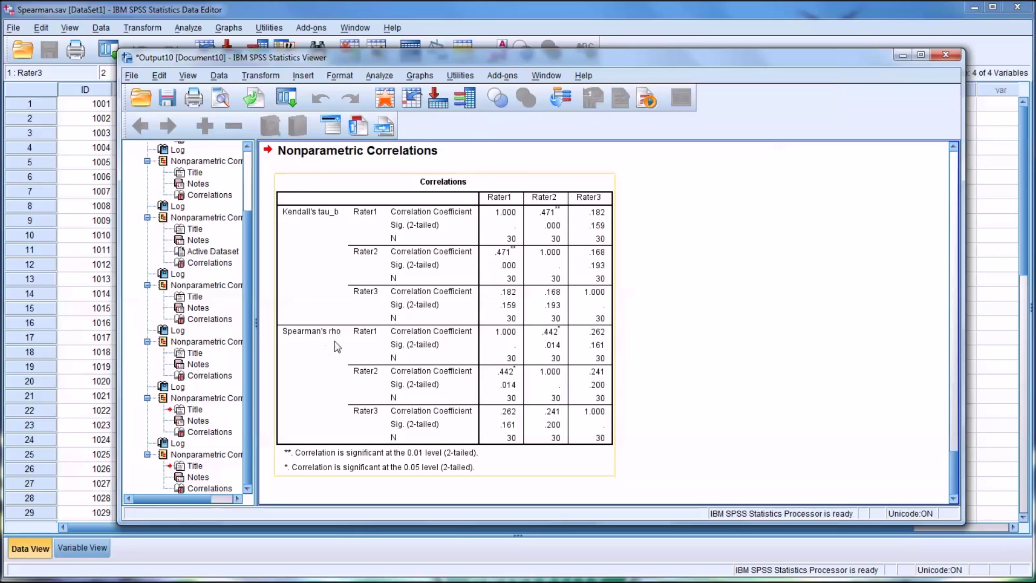
click(714, 390)
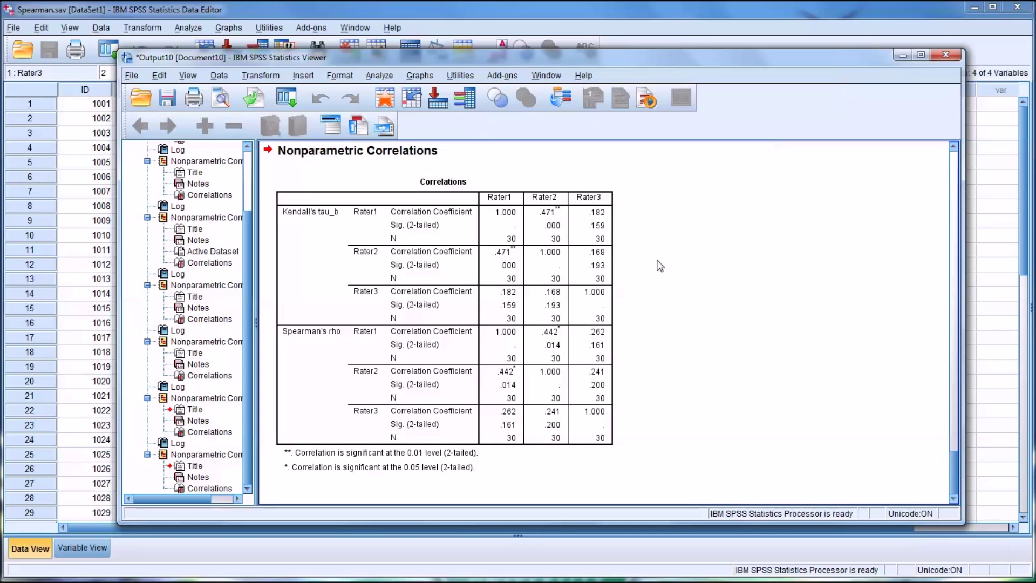
click(527, 226)
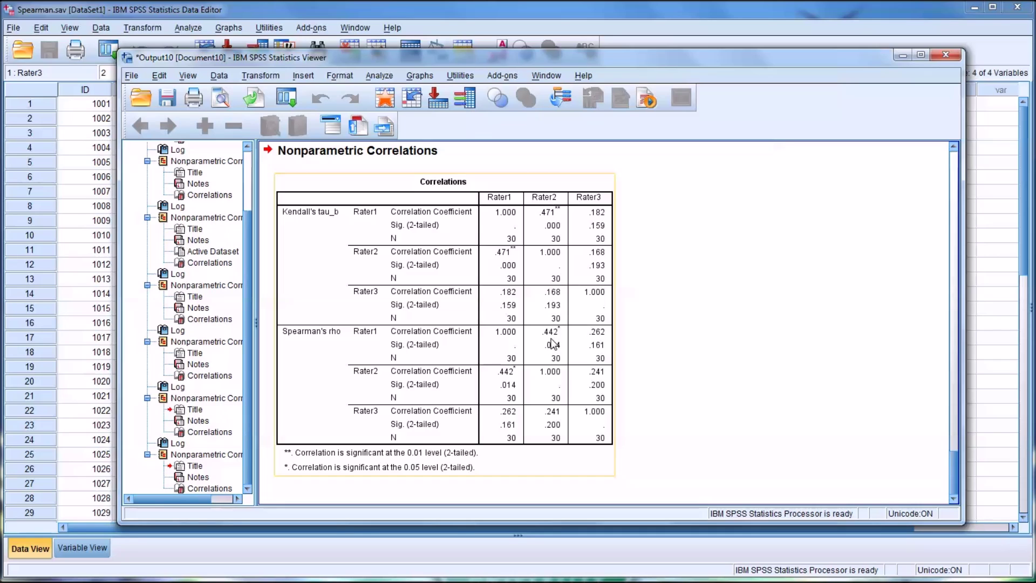
click(656, 344)
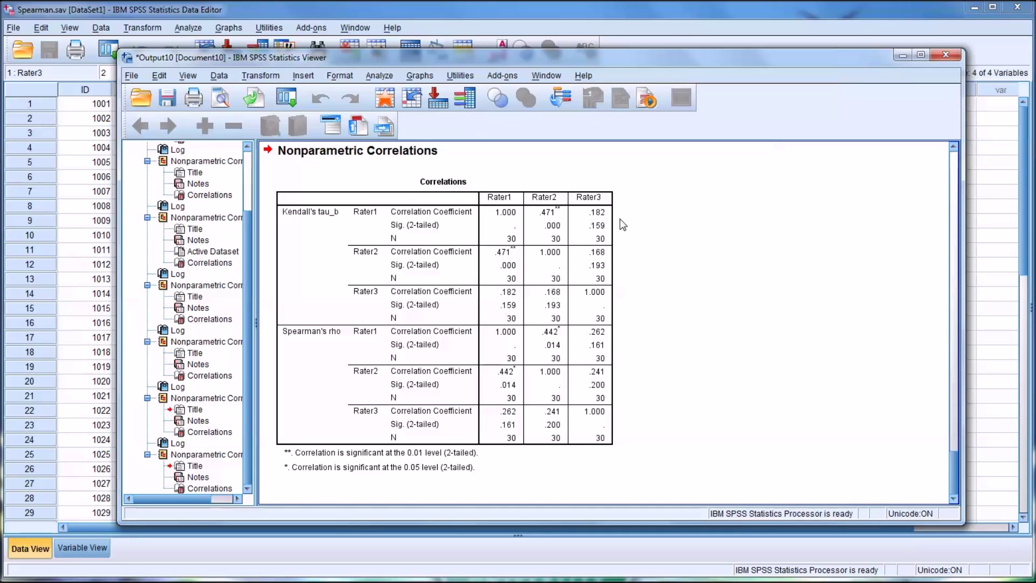
click(507, 224)
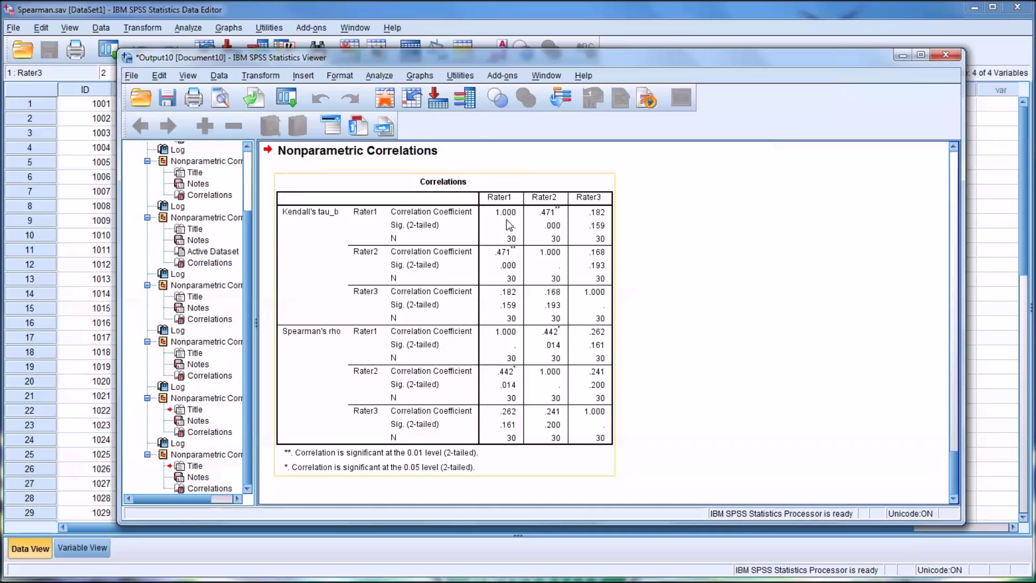
click(673, 259)
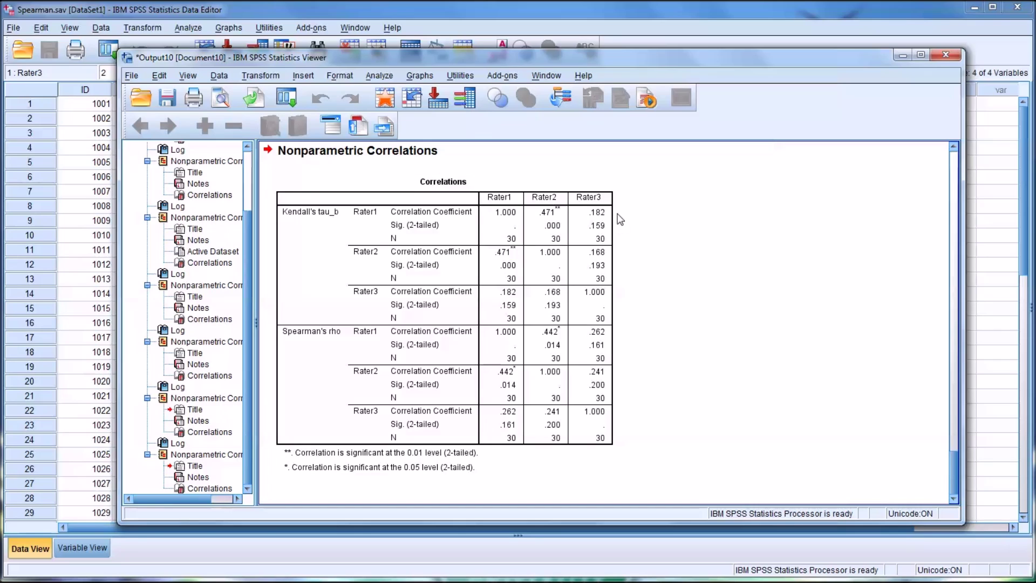
click(619, 222)
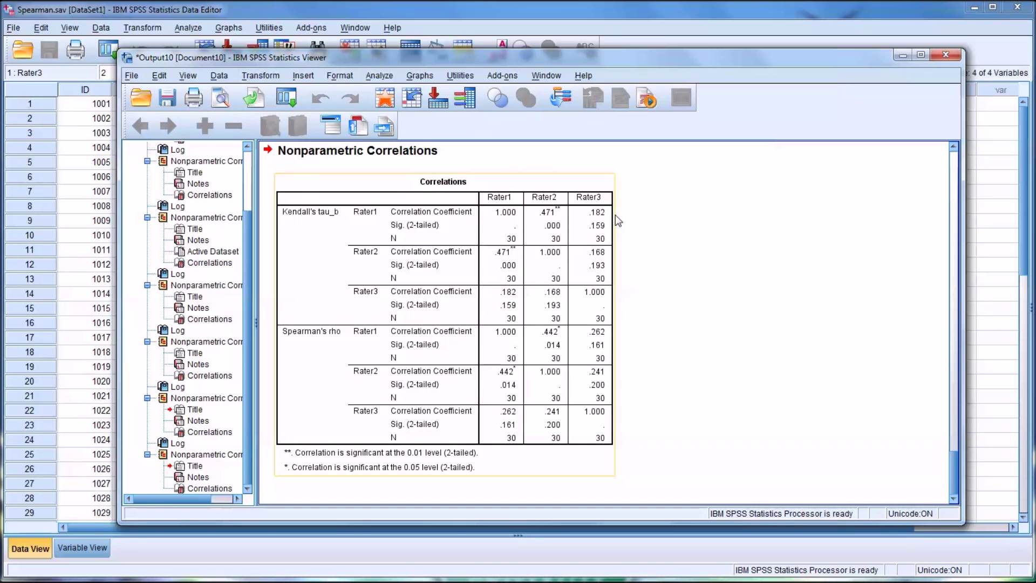
click(626, 267)
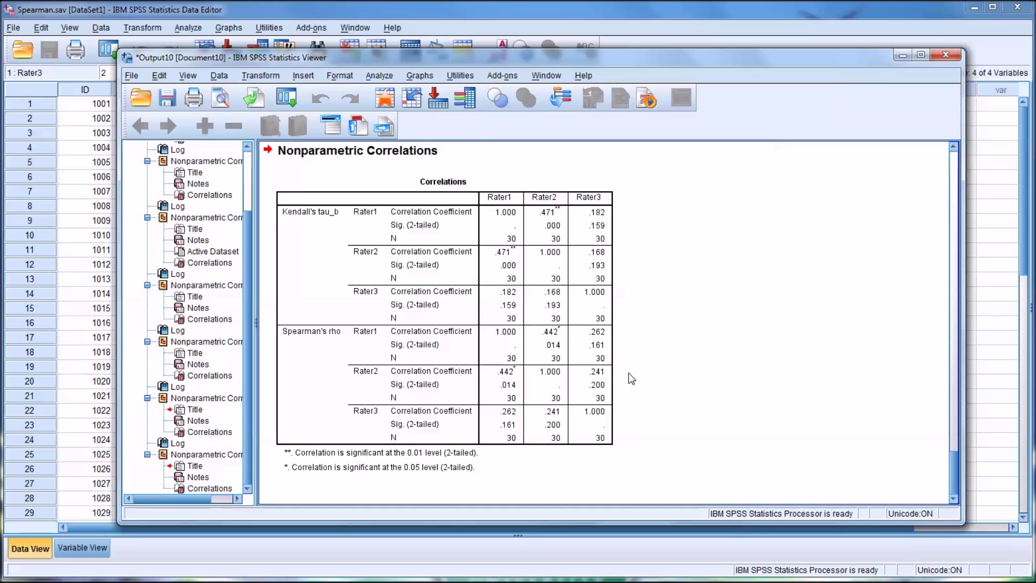
click(608, 301)
- Bring the Data Editor with the Rater1–Rater3 ranks in front of the Output Viewer
click(93, 306)
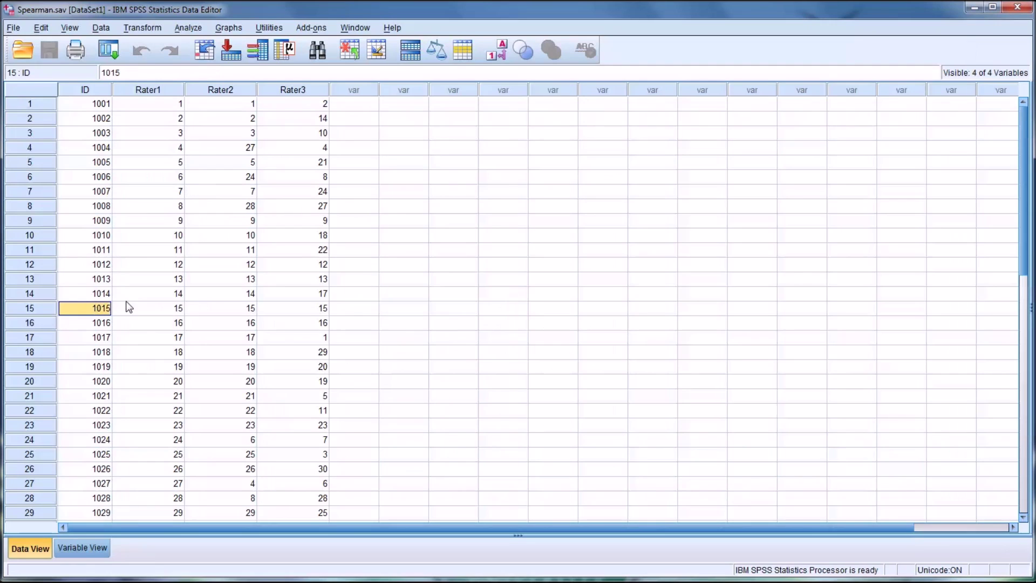